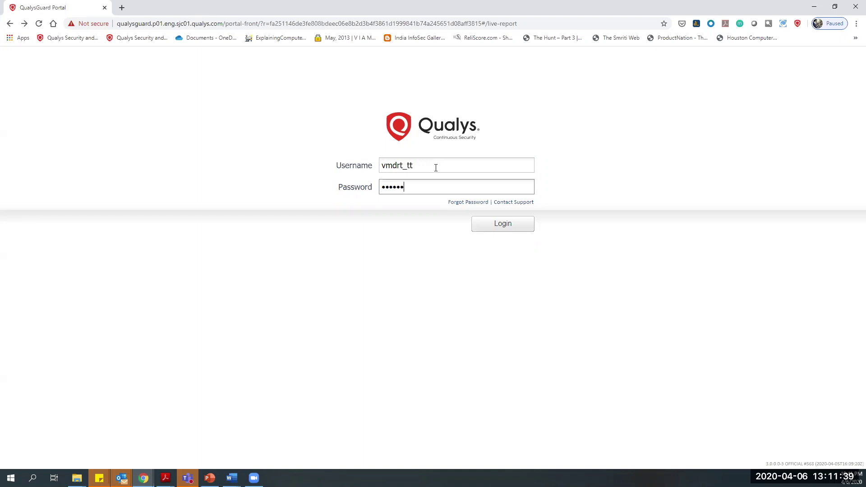
Finish entering the account password and log in to the Qualys portal.
text(**)
click(510, 228)
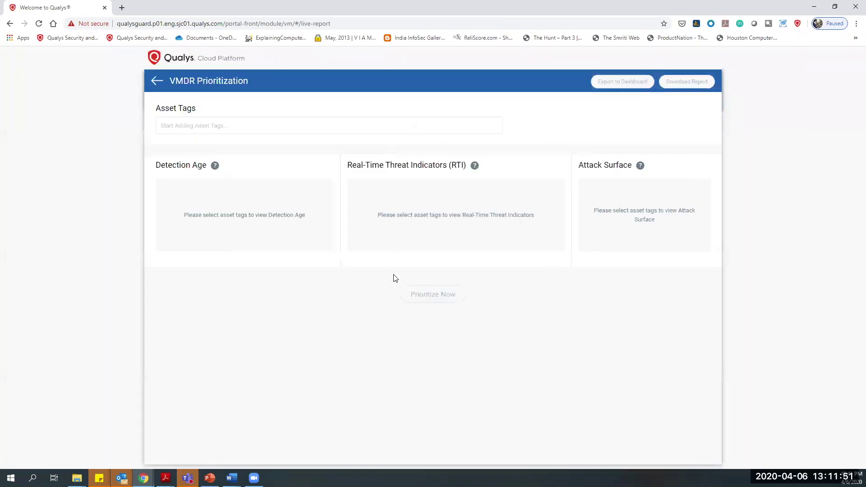
Add the asset tags PCI-DMZ, PCI-Agent and PCI-Windows to the VMDR Prioritization report.
click(230, 125)
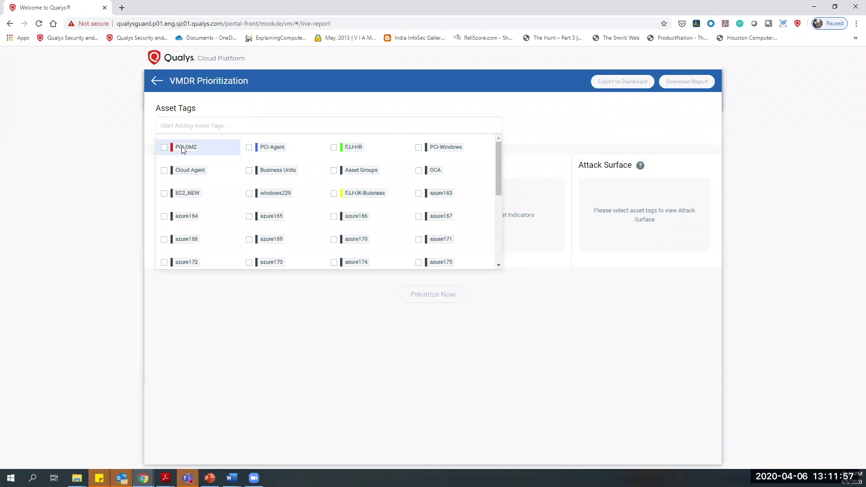
click(204, 151)
click(272, 147)
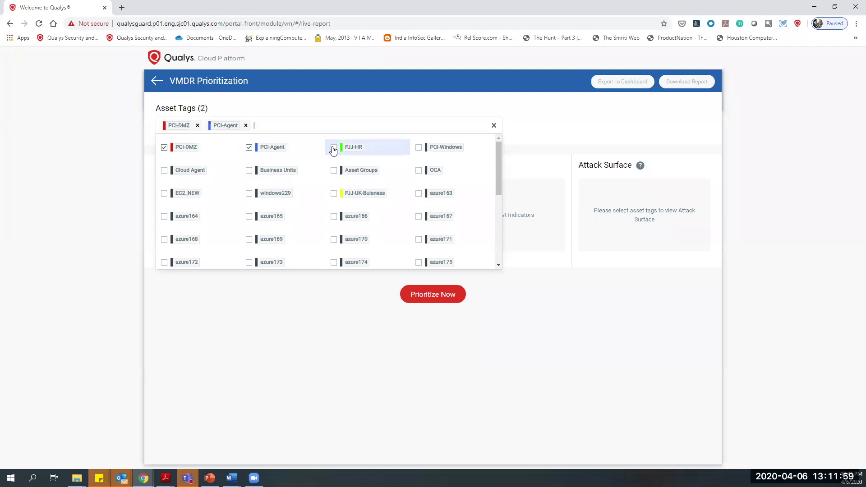
click(435, 146)
click(431, 104)
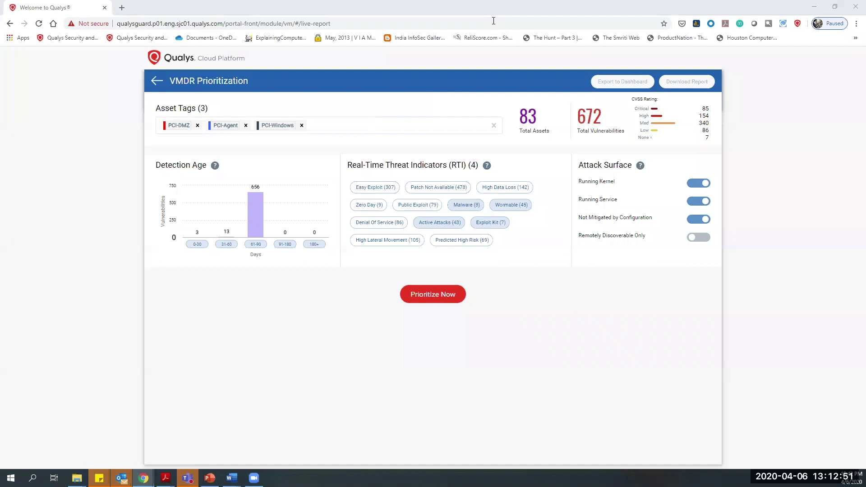
Draw freehand circles around the Total Assets, Total Vulnerabilities and CVSS Rating figures.
drag(526, 100, 528, 101)
mouse_move(608, 108)
mouse_down()
mouse_move(579, 96)
mouse_move(566, 135)
mouse_move(625, 128)
mouse_move(607, 103)
mouse_up()
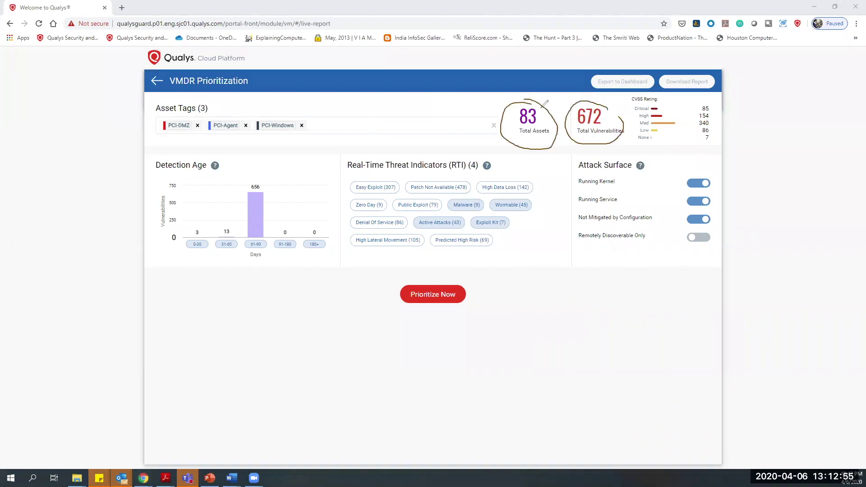
mouse_move(711, 99)
mouse_down()
mouse_move(652, 92)
mouse_move(619, 105)
mouse_up()
mouse_move(635, 147)
mouse_down()
mouse_move(730, 126)
mouse_move(712, 94)
mouse_move(700, 107)
mouse_up()
Draw freehand circles around the Detection Age, Real-Time Threat Indicators and Attack Surface sections.
mouse_move(282, 163)
mouse_down()
mouse_move(218, 157)
mouse_move(150, 233)
mouse_move(261, 270)
mouse_up()
mouse_move(319, 256)
mouse_down()
mouse_move(292, 151)
mouse_move(285, 157)
mouse_up()
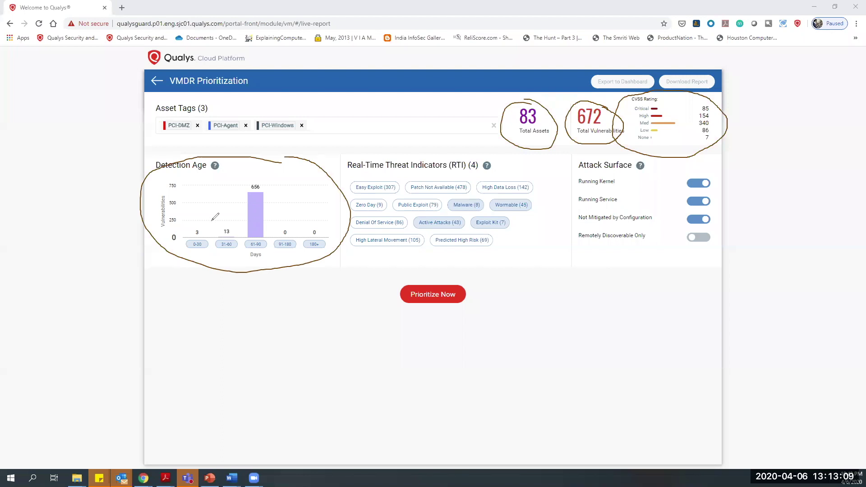
drag(496, 144, 440, 142)
mouse_move(331, 168)
mouse_down()
mouse_move(386, 248)
mouse_move(518, 240)
mouse_move(569, 184)
mouse_move(508, 139)
mouse_move(487, 142)
mouse_up()
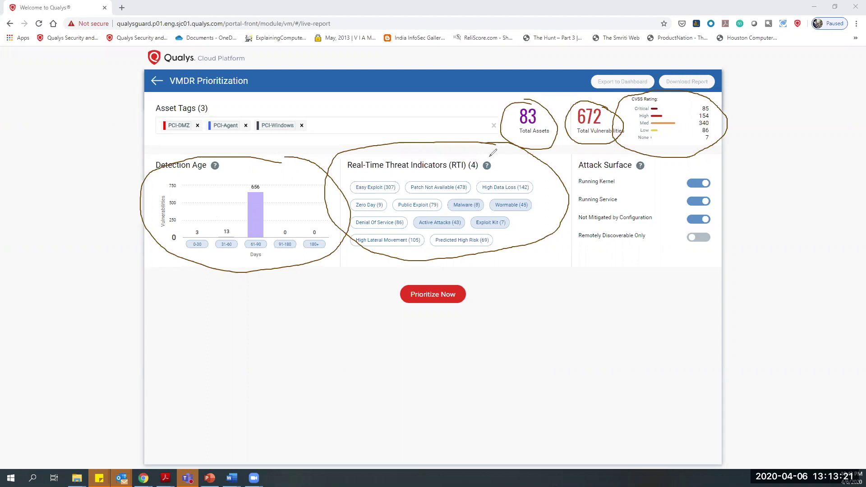
mouse_move(733, 157)
mouse_down()
mouse_move(697, 146)
mouse_move(594, 156)
mouse_move(573, 170)
mouse_up()
mouse_move(580, 253)
mouse_down()
mouse_move(722, 257)
mouse_move(747, 180)
mouse_move(735, 155)
mouse_up()
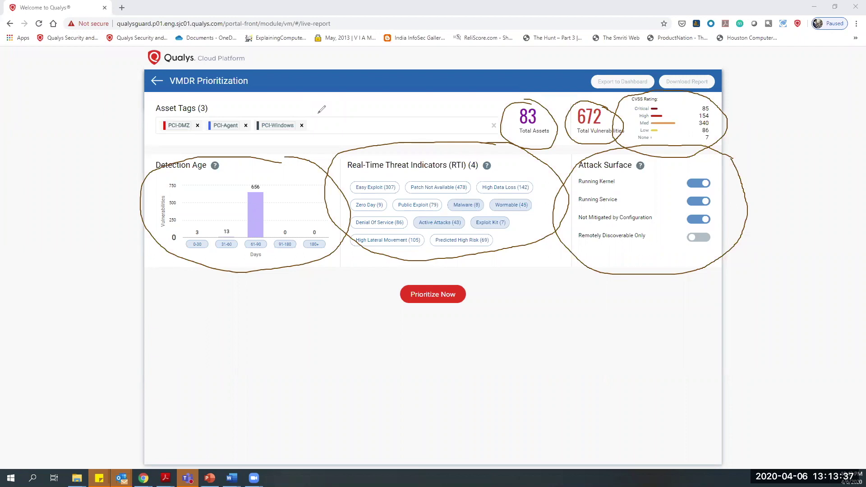
Run the prioritization for the selected asset tags and circle the Prioritized Assets count.
click(436, 298)
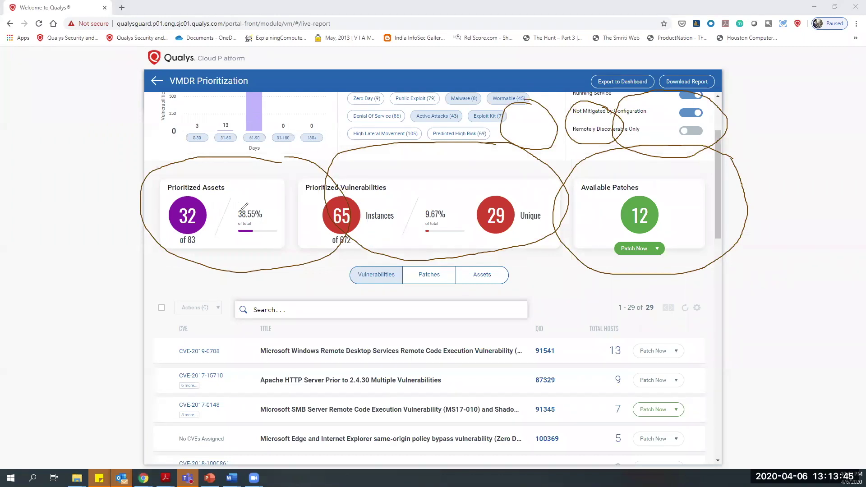
mouse_move(207, 201)
mouse_down()
mouse_move(158, 206)
mouse_move(148, 257)
mouse_move(227, 229)
mouse_move(207, 197)
mouse_up()
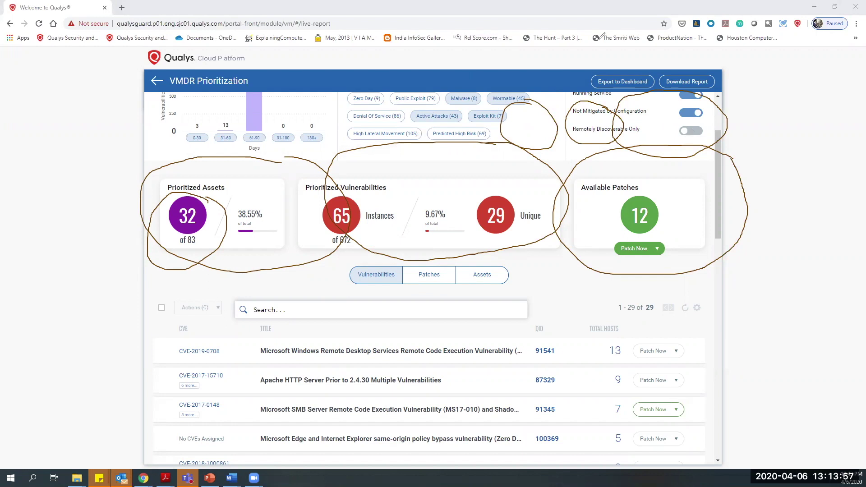
View the Patch Now options for the available patches and close them without choosing one.
scroll(478, 198, up, 2)
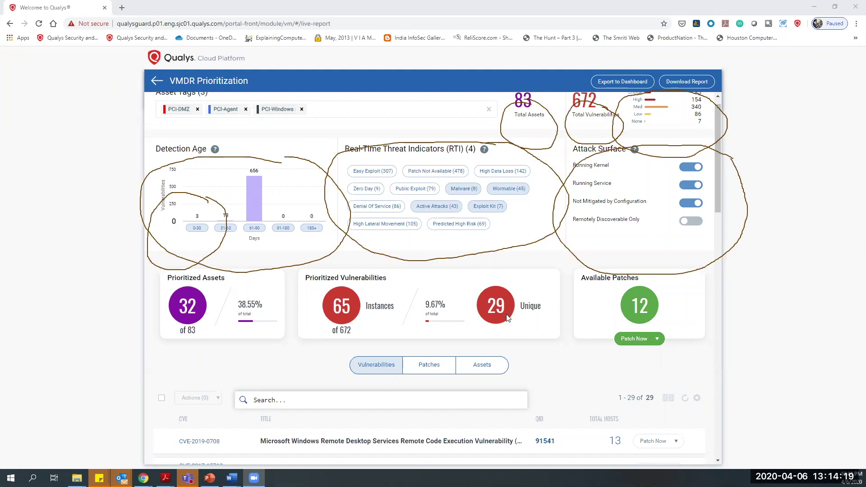
click(640, 341)
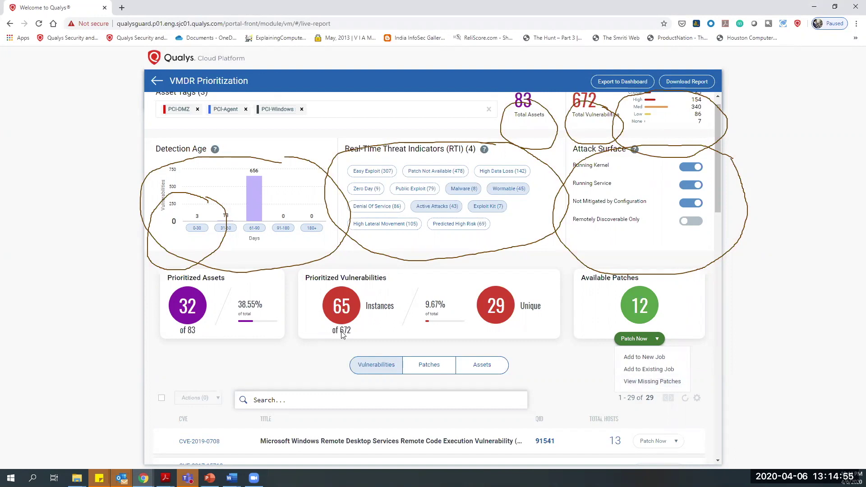
click(266, 348)
Review the list of prioritized vulnerabilities and whether each one can be patched.
scroll(265, 348, down, 1)
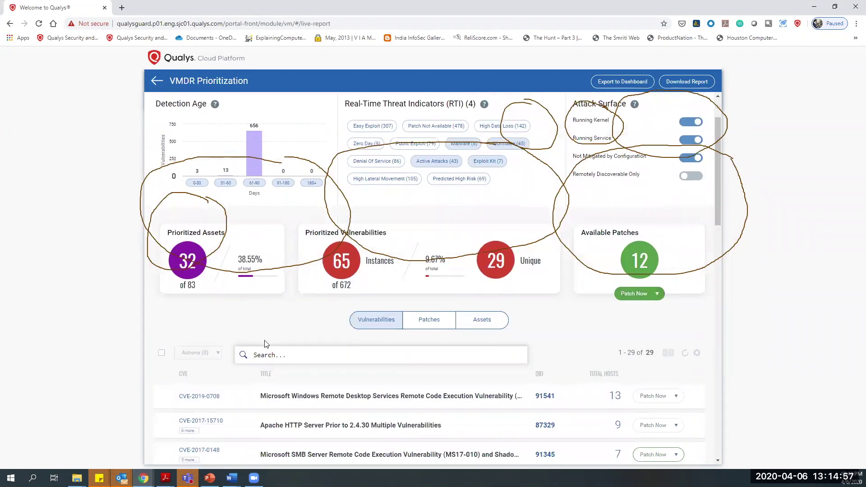
scroll(266, 344, down, 2)
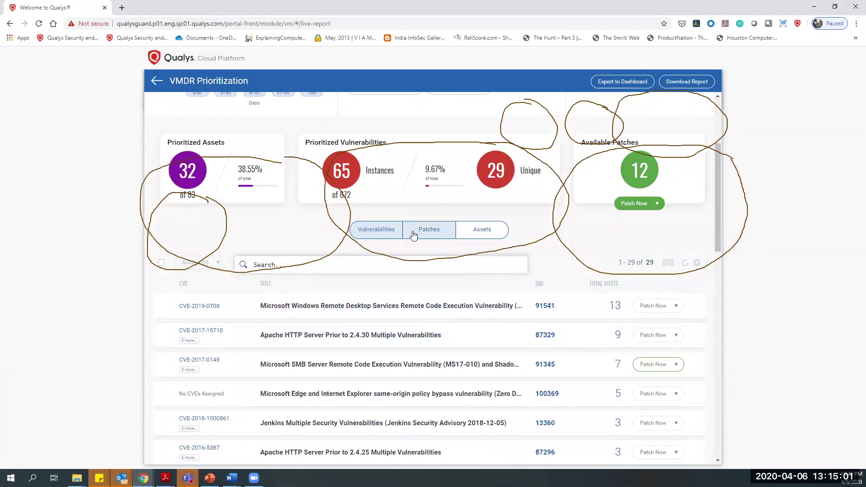
scroll(414, 290, up, 1)
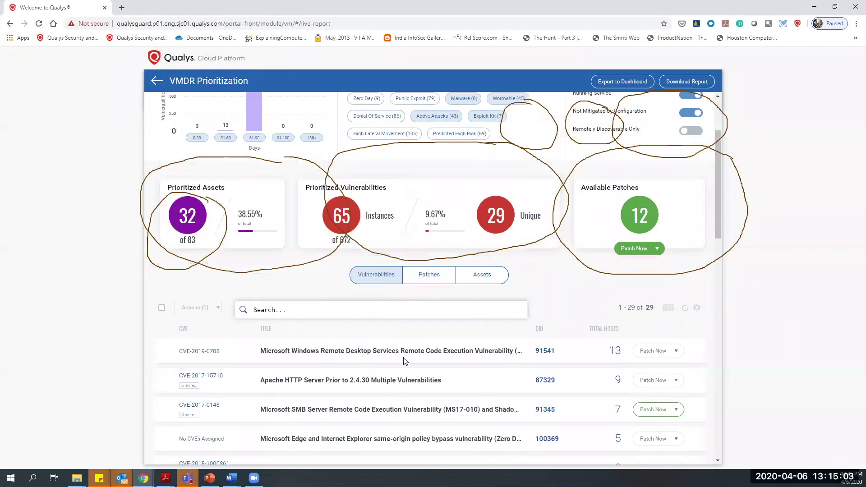
scroll(405, 361, down, 1)
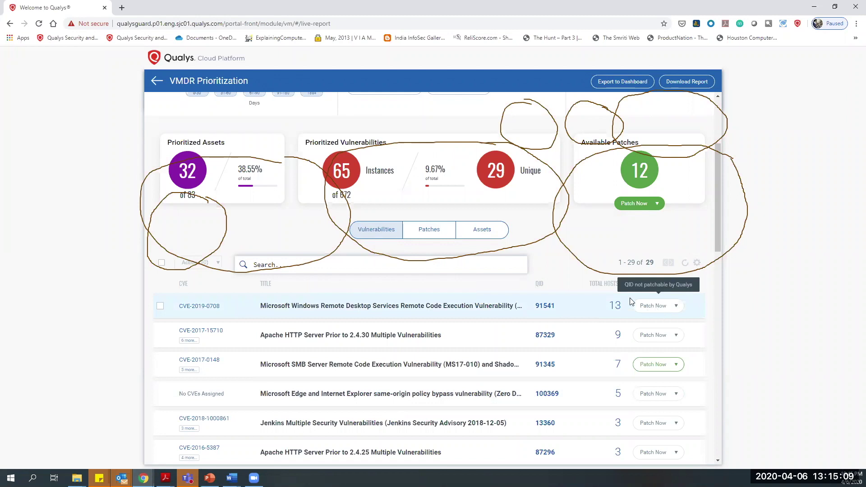
Review the list of available patches and the list of prioritized assets with their patch status.
click(417, 235)
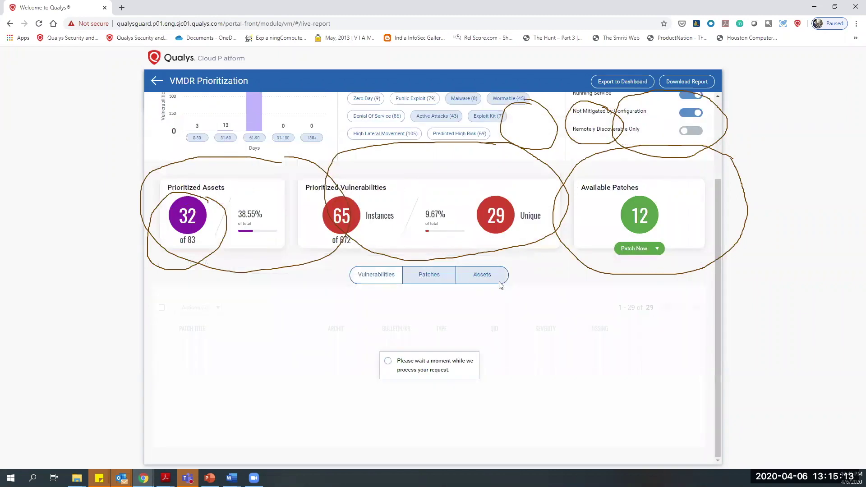
scroll(496, 293, down, 1)
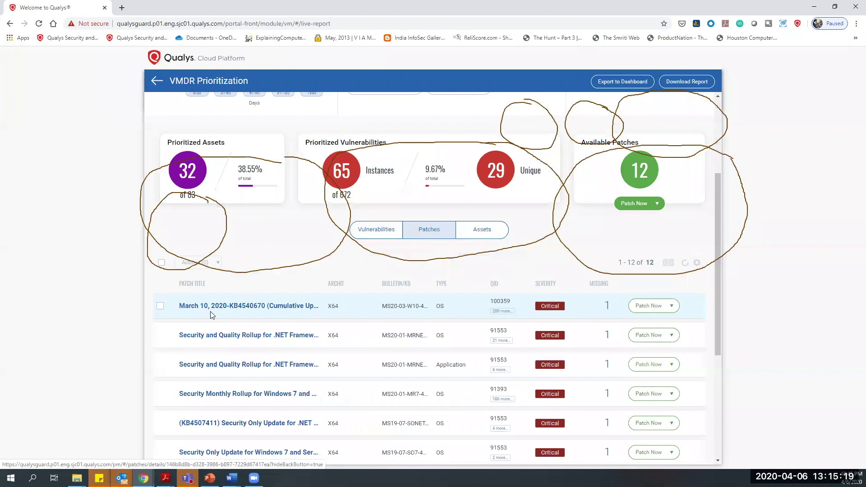
click(496, 227)
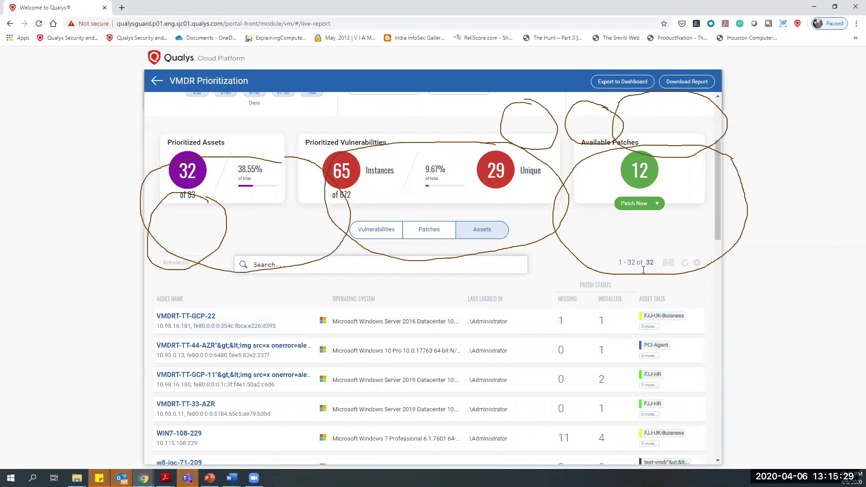
scroll(558, 140, up, 3)
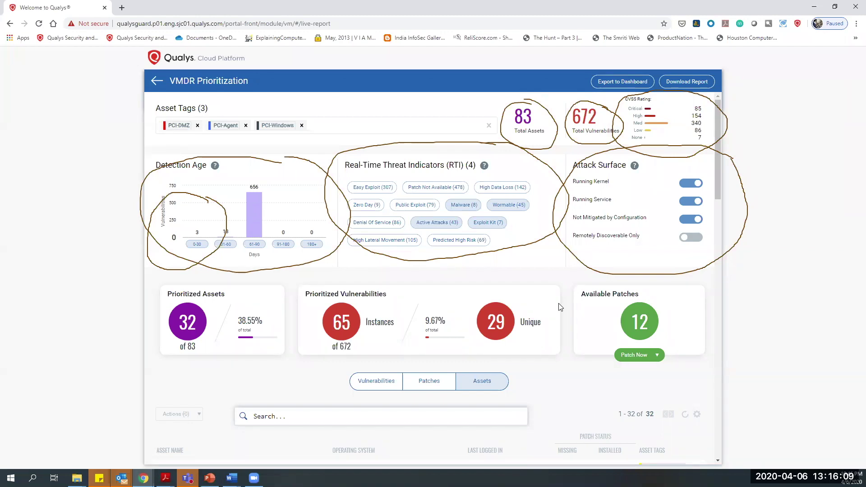
scroll(560, 251, down, 6)
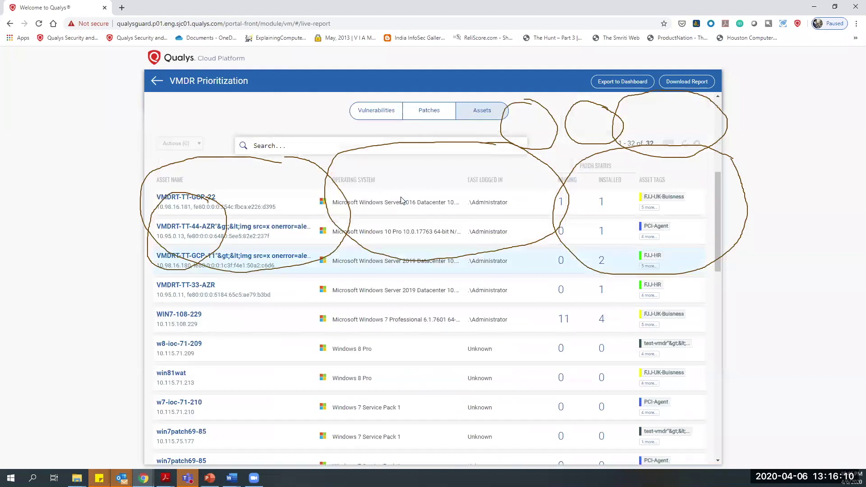
Return to the prioritized vulnerabilities list and look through it again.
click(381, 112)
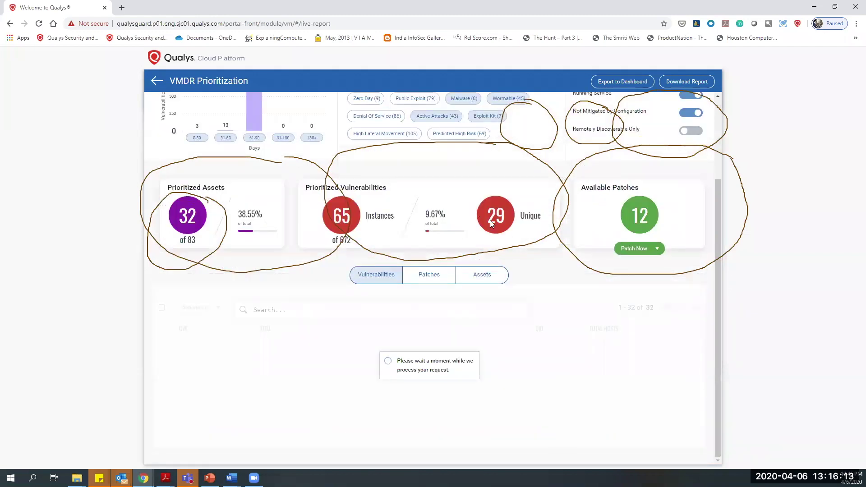
scroll(490, 220, down, 4)
scroll(550, 214, up, 5)
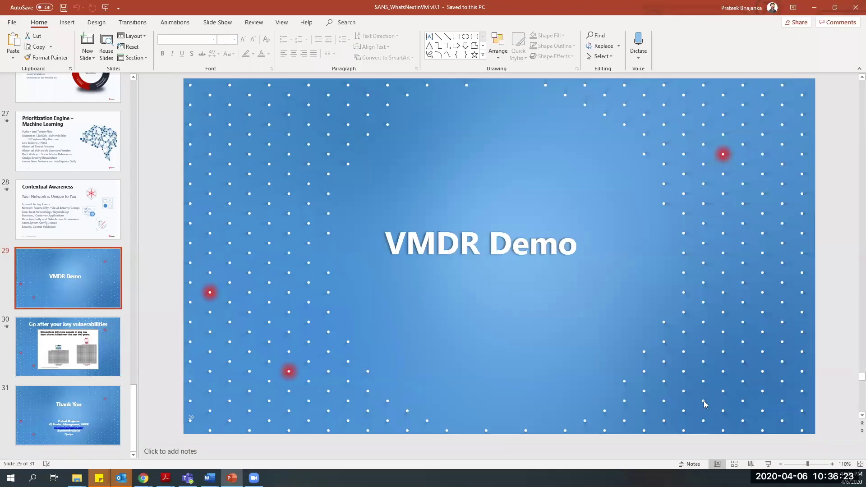
In PowerPoint, start the slide show from the VMDR Demo slide and advance to the mosquito and shark chart under "Go after your key vulnerabilities".
click(768, 464)
key(Right)
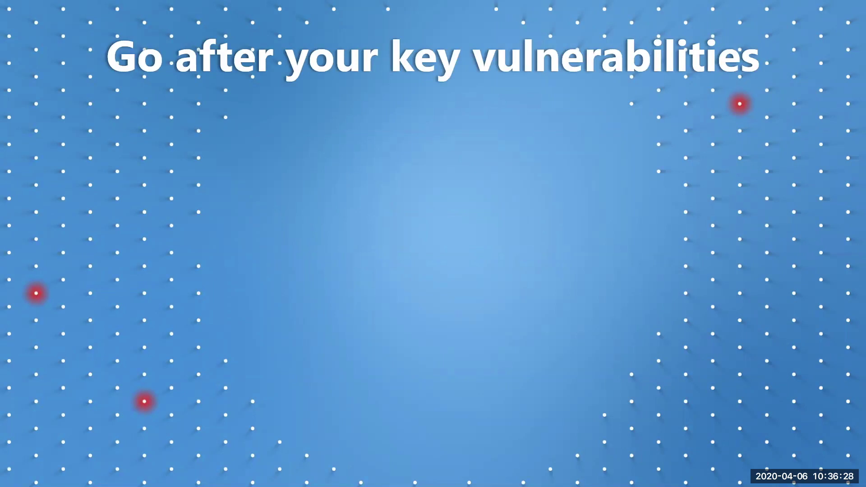
key(Right)
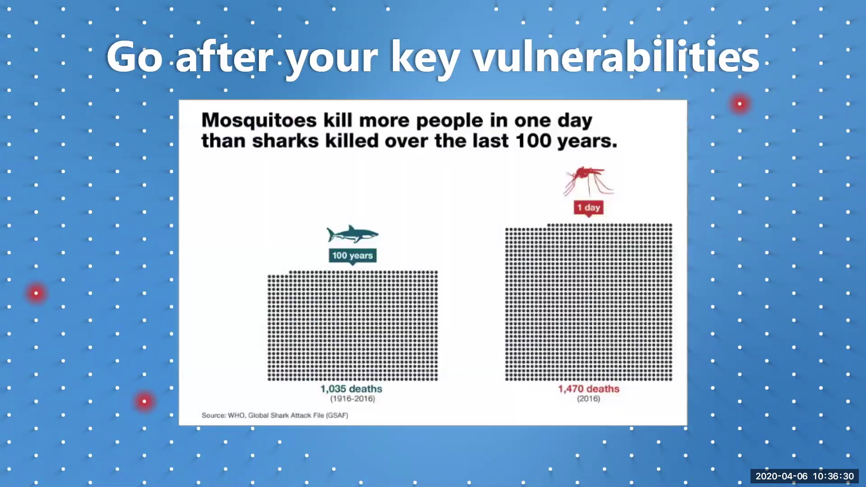